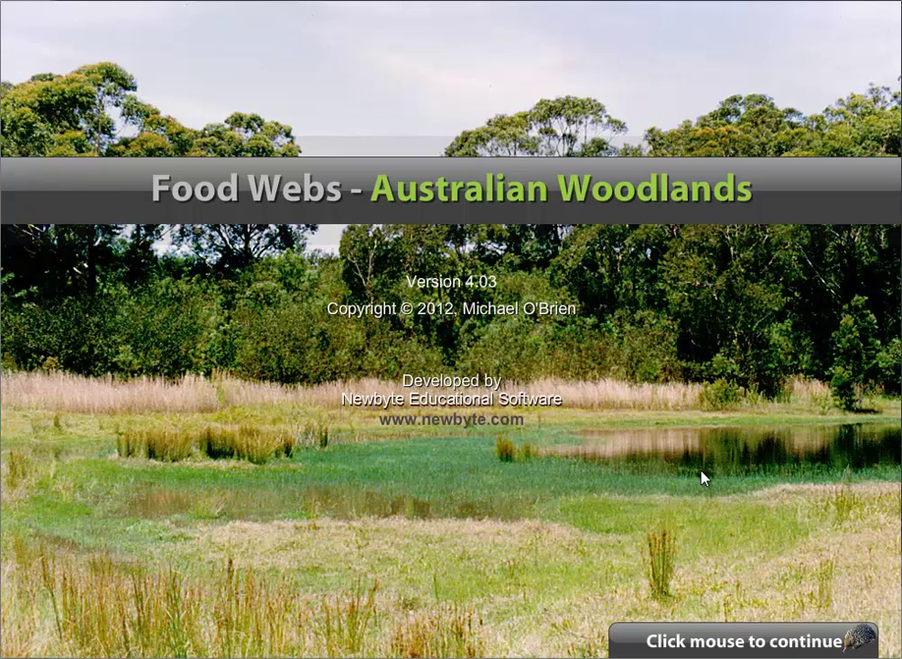
# Continue past the Food Webs title screen
pyautogui.click(752, 646)
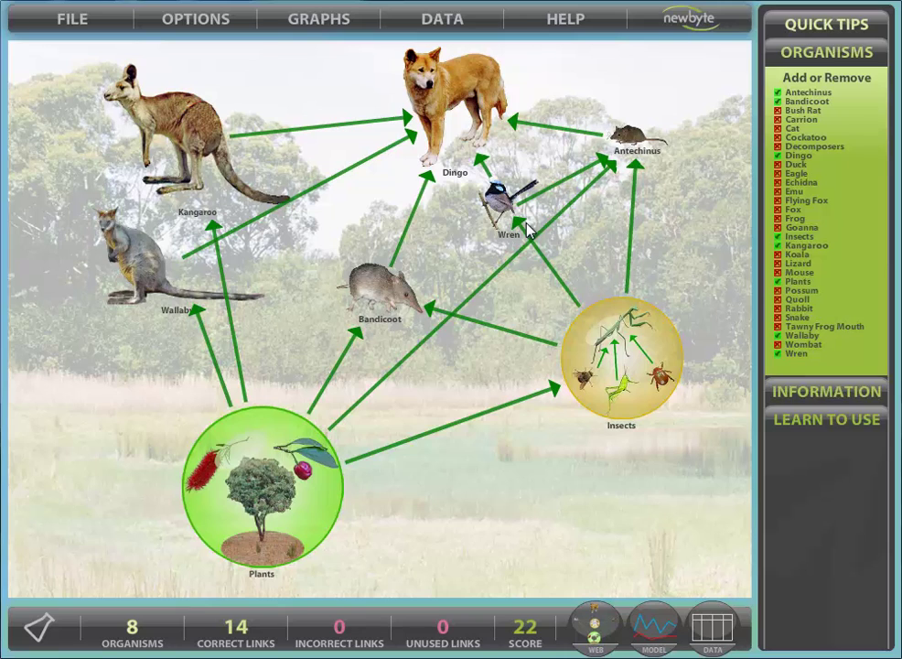
pyautogui.click(835, 246)
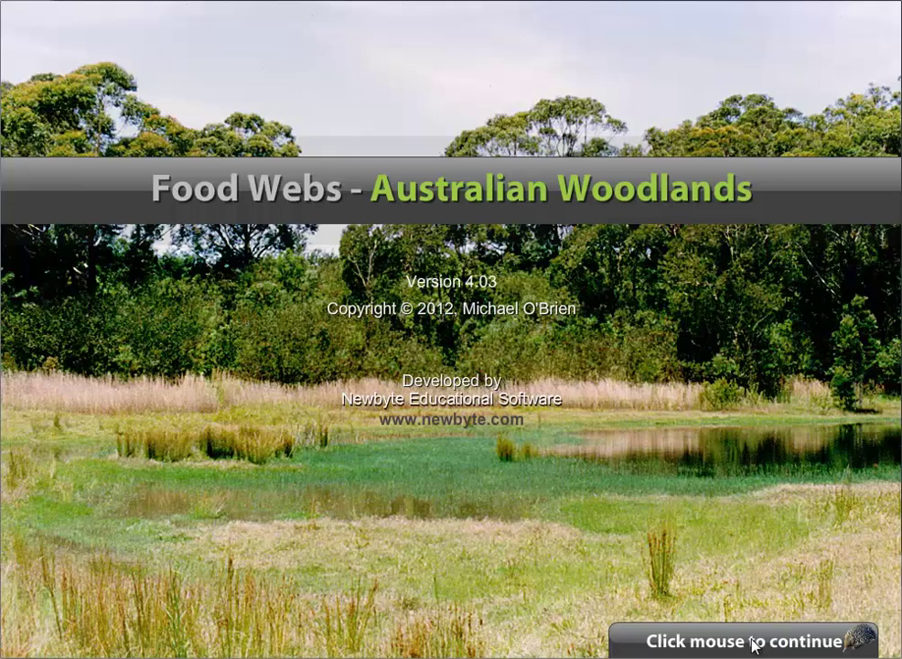
pyautogui.click(752, 640)
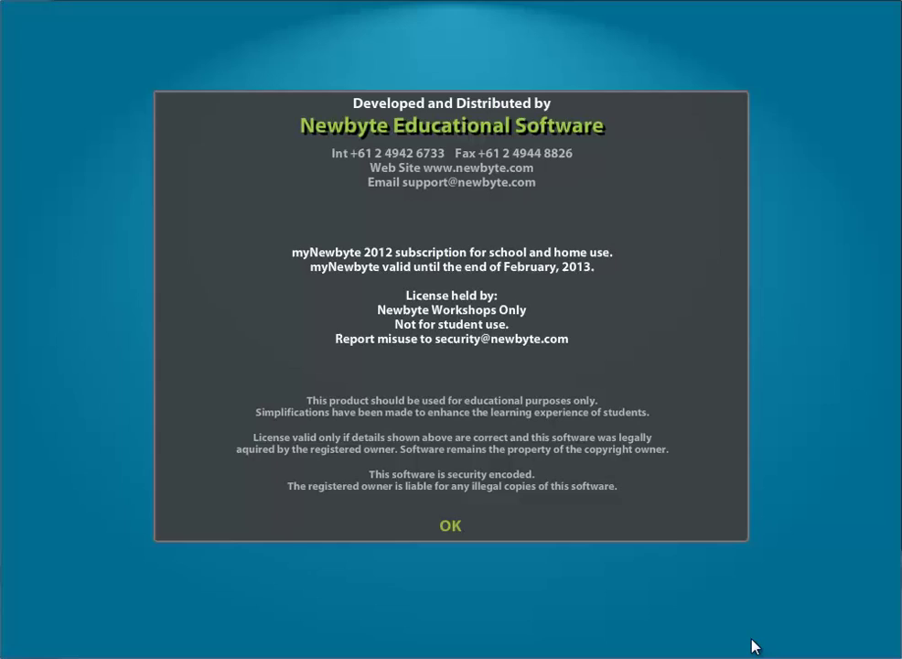
# Acknowledge the licence notice and close the help overview
pyautogui.click(449, 528)
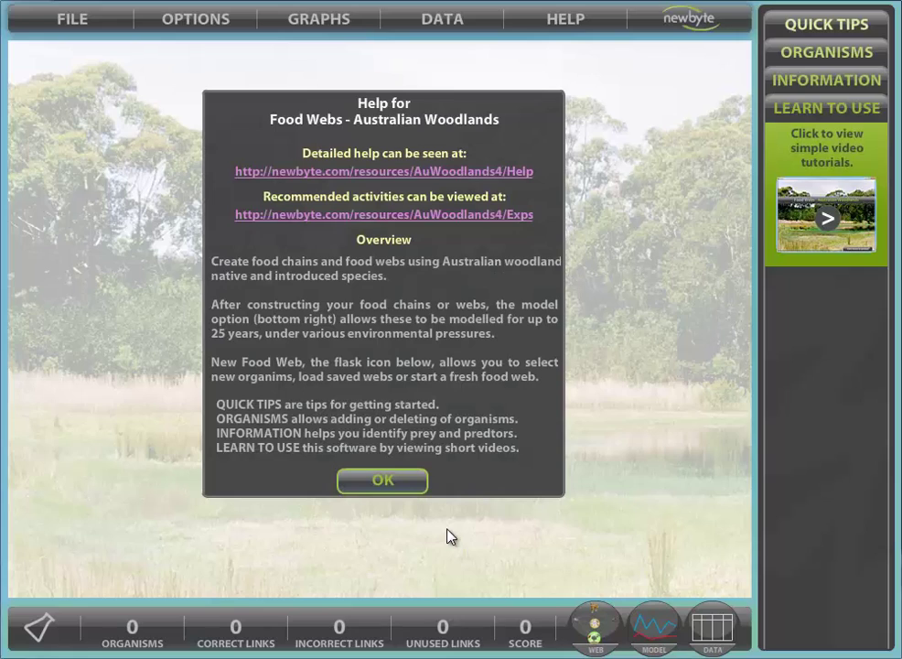
pyautogui.click(382, 481)
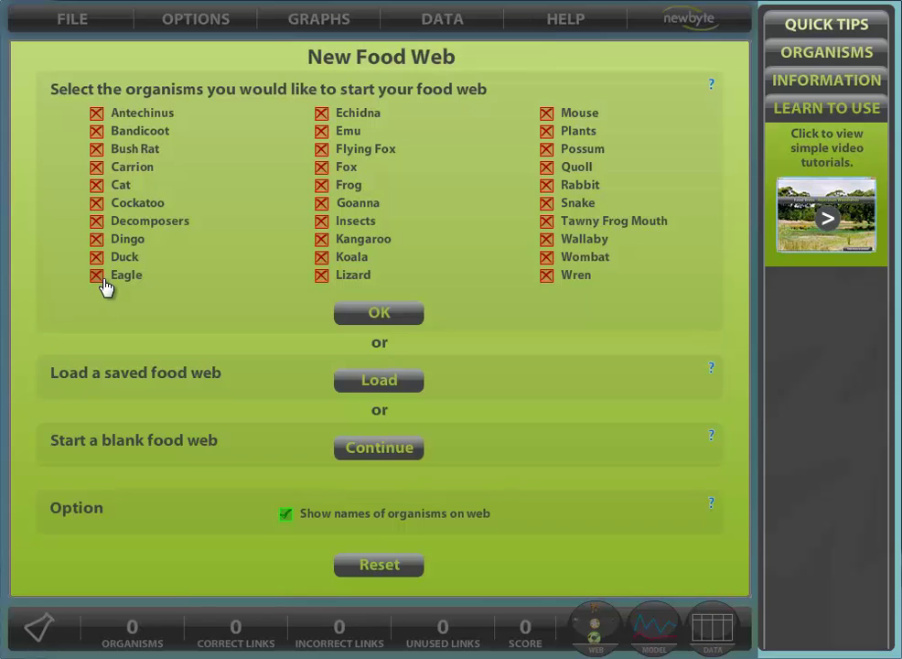
# Read the organism details, including the Flying Fox information
pyautogui.click(801, 82)
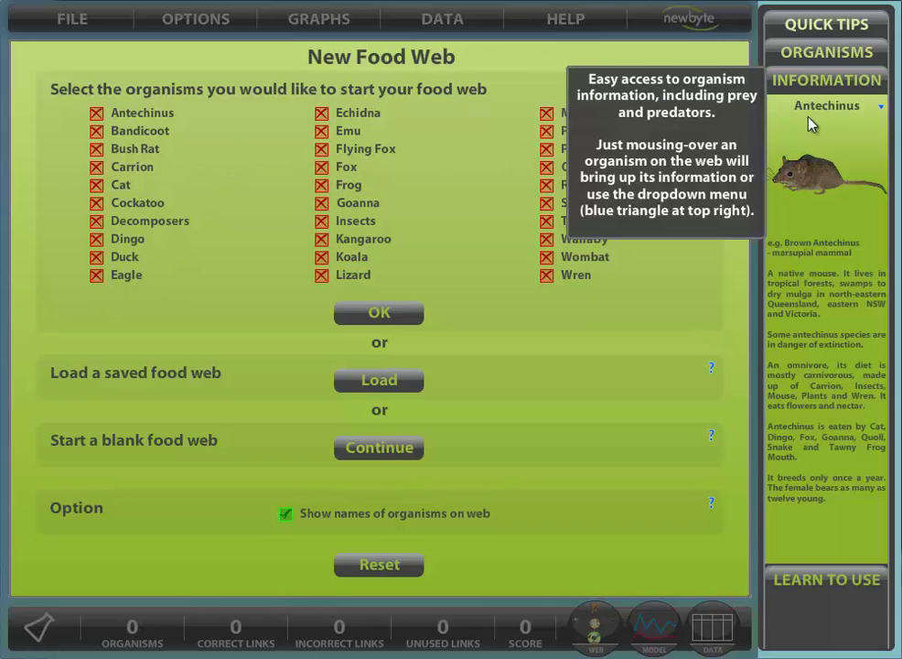
pyautogui.click(880, 106)
pyautogui.click(857, 242)
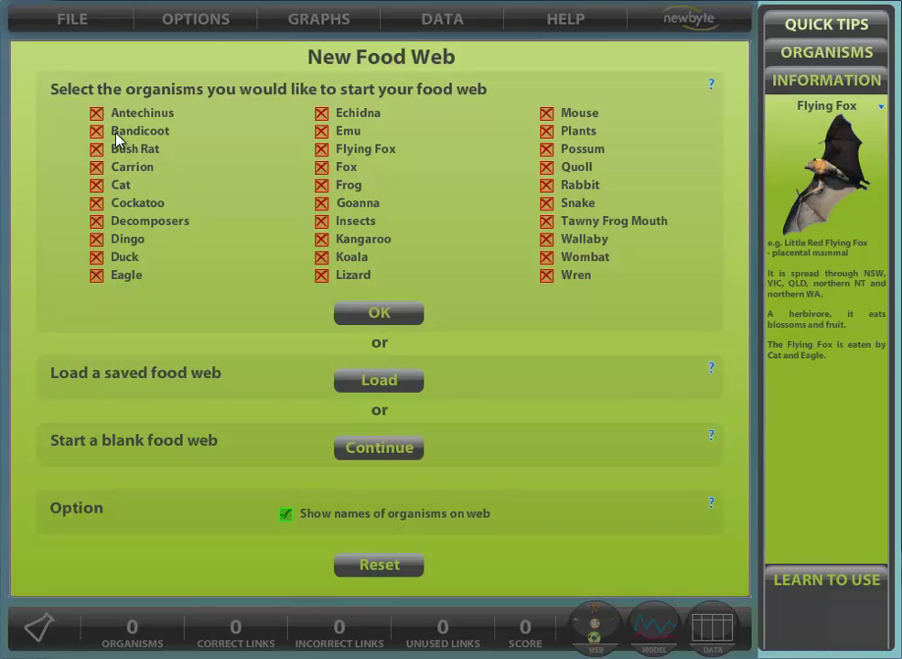
# Create a web with Dingo, Bandicoot and Plants, placing the Dingo at top centre
pyautogui.click(128, 240)
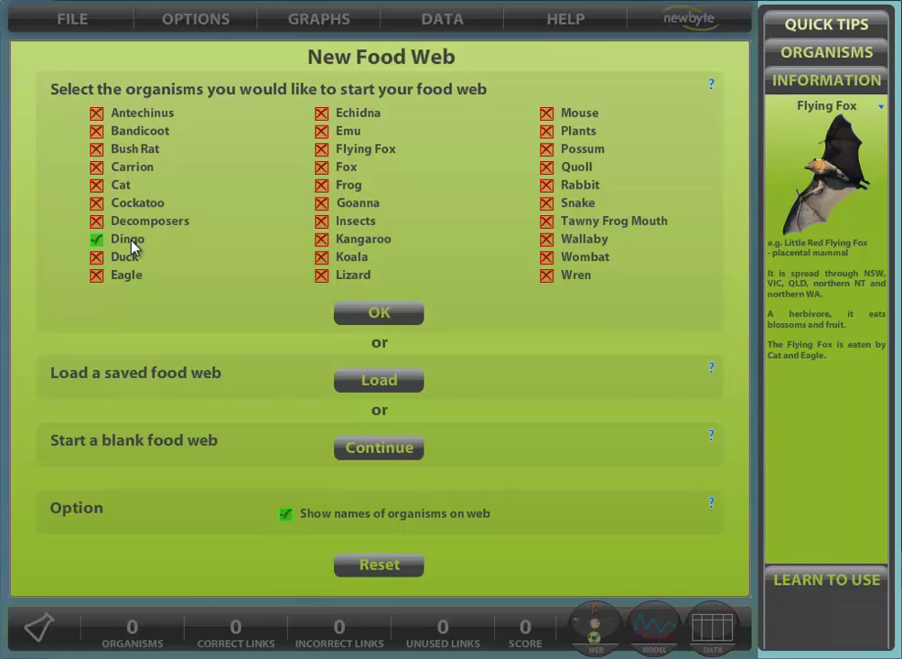
pyautogui.click(140, 133)
pyautogui.click(582, 133)
pyautogui.click(379, 313)
pyautogui.moveTo(356, 164); pyautogui.dragTo(446, 115)
pyautogui.click(238, 87)
# Move the Bandicoot to the centre and link Plants as its food
pyautogui.moveTo(236, 86); pyautogui.dragTo(400, 305)
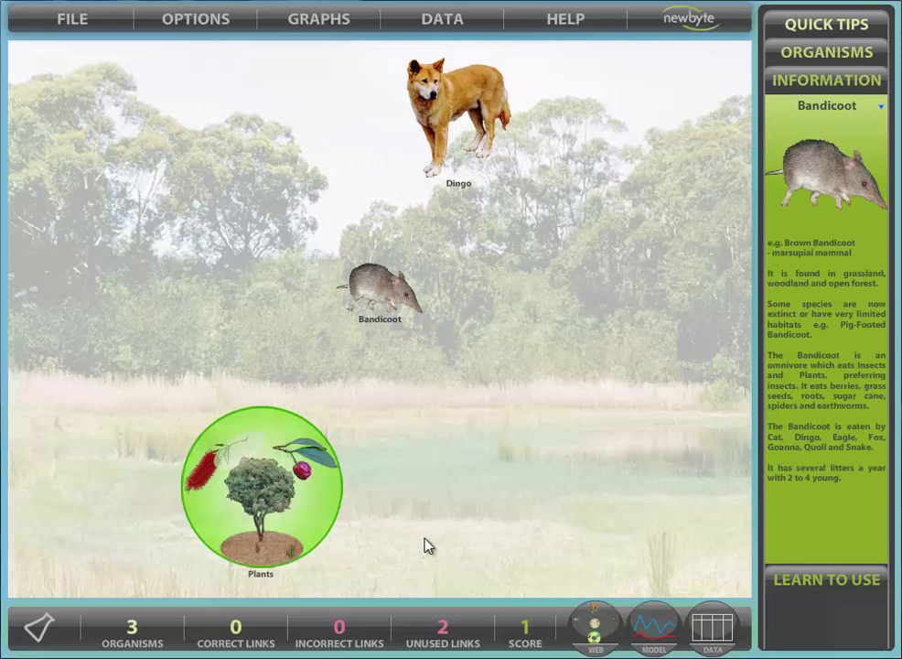
pyautogui.click(329, 479)
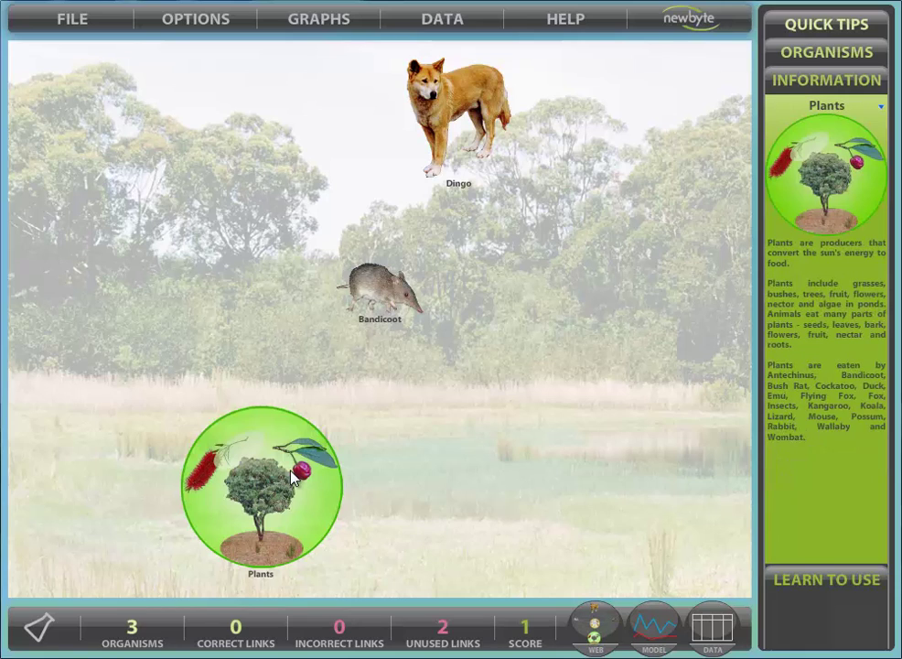
pyautogui.click(292, 477)
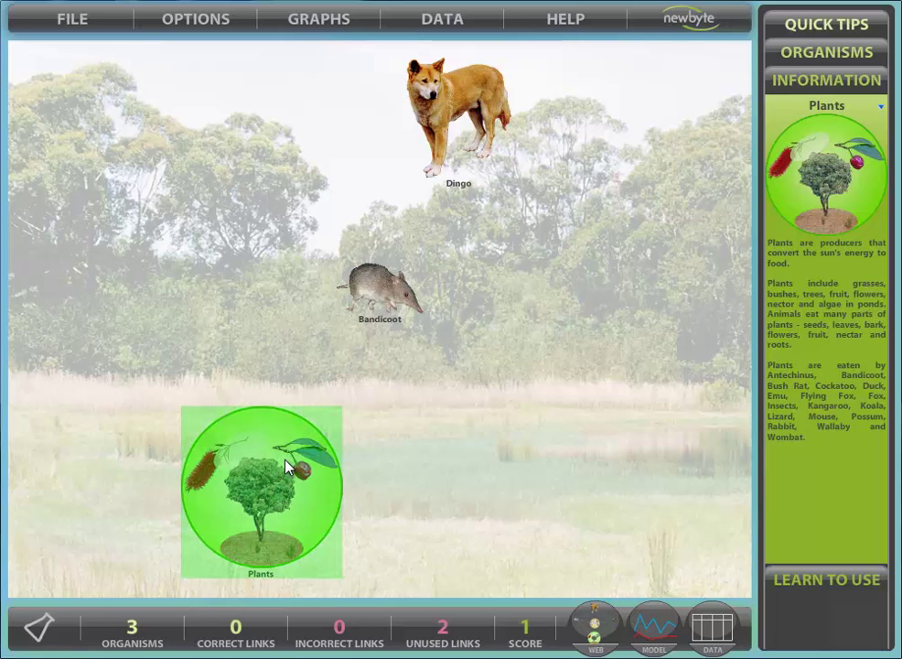
pyautogui.moveTo(384, 291)
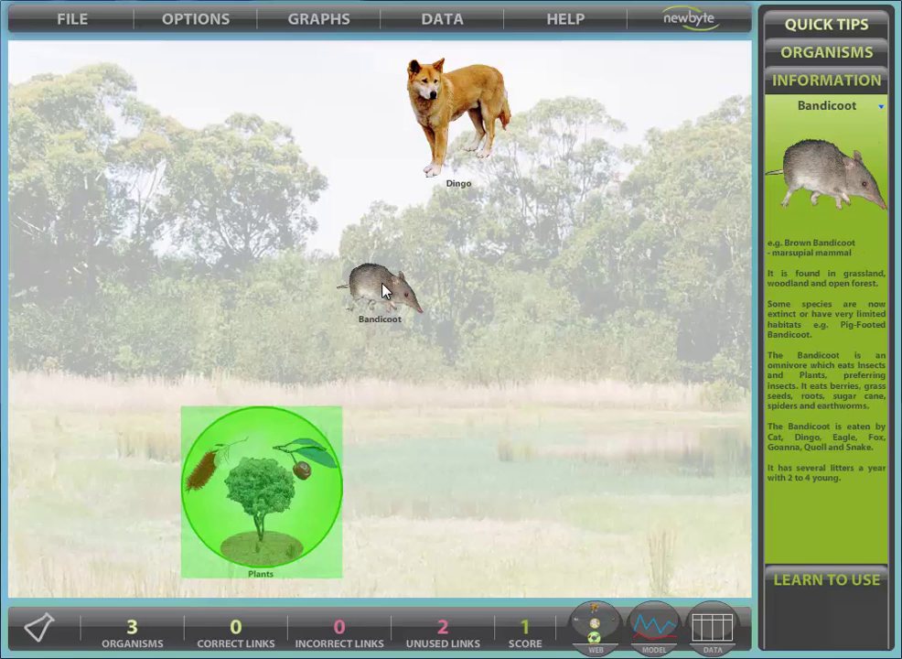
pyautogui.click(385, 291)
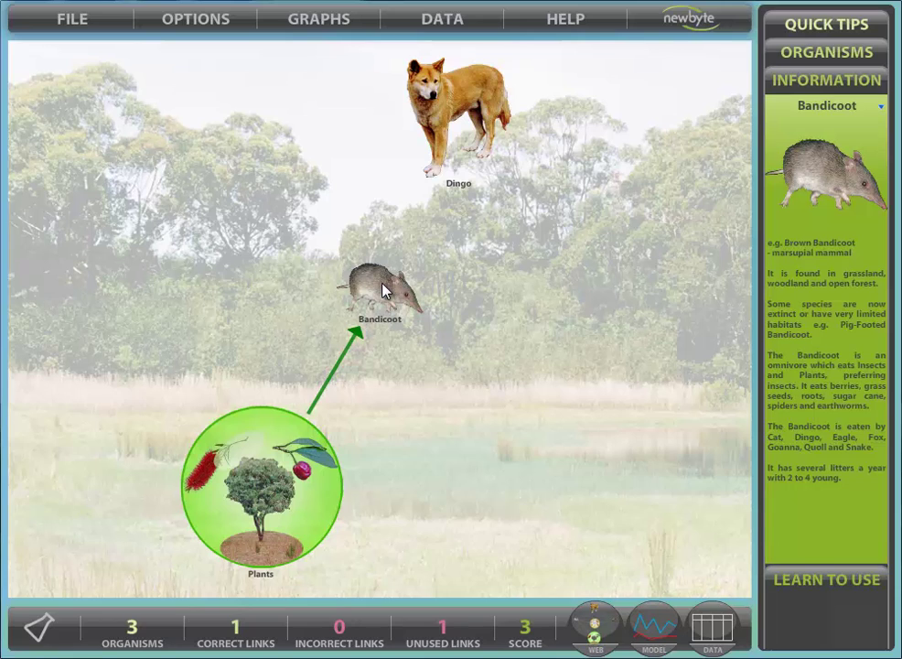
# Replace the wrong Dingo-to-Bandicoot link with a Bandicoot→Dingo feeding link
pyautogui.click(450, 128)
pyautogui.click(388, 297)
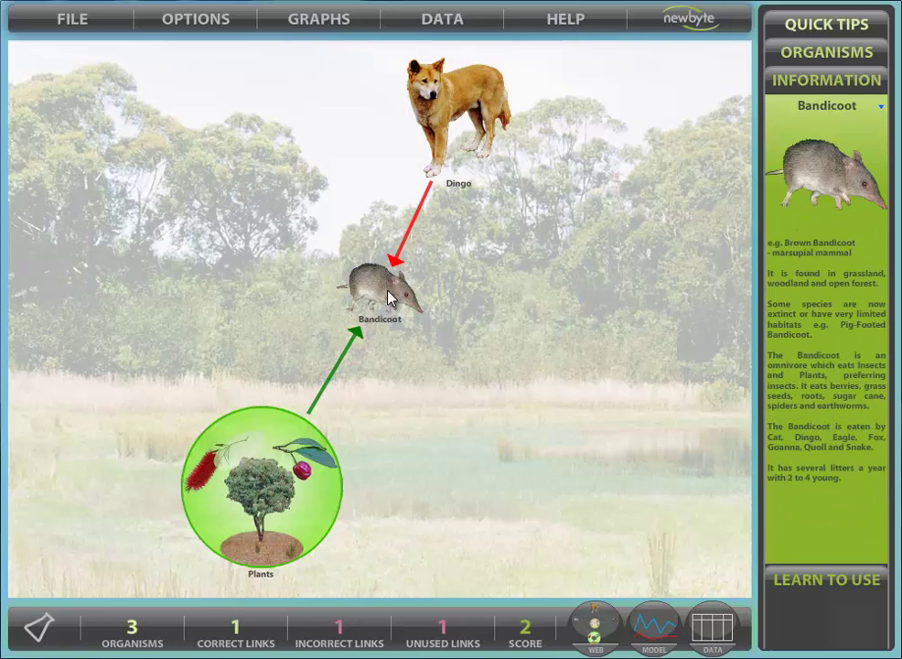
pyautogui.click(407, 243)
pyautogui.click(382, 295)
pyautogui.click(427, 157)
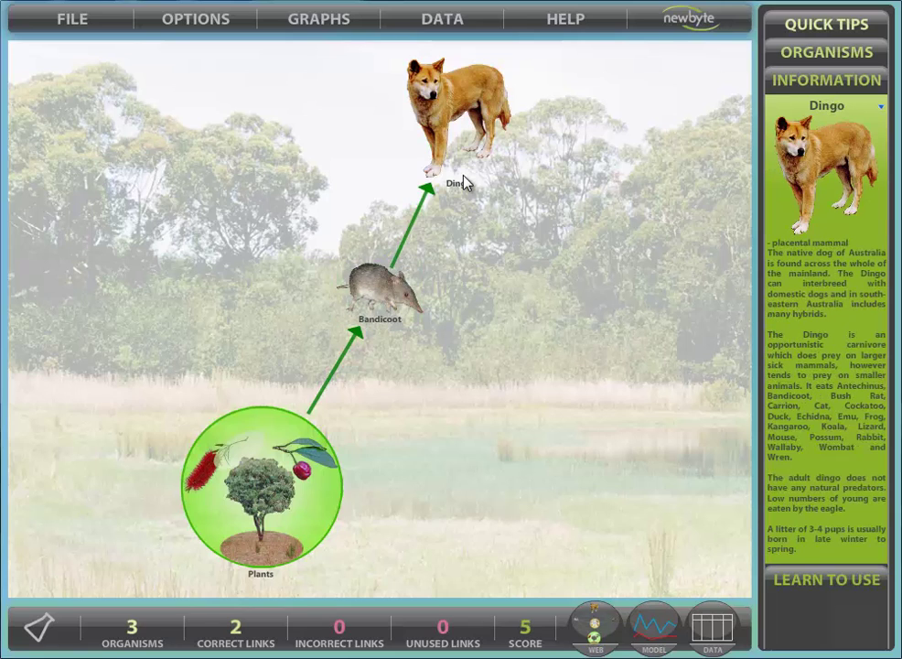
pyautogui.click(792, 58)
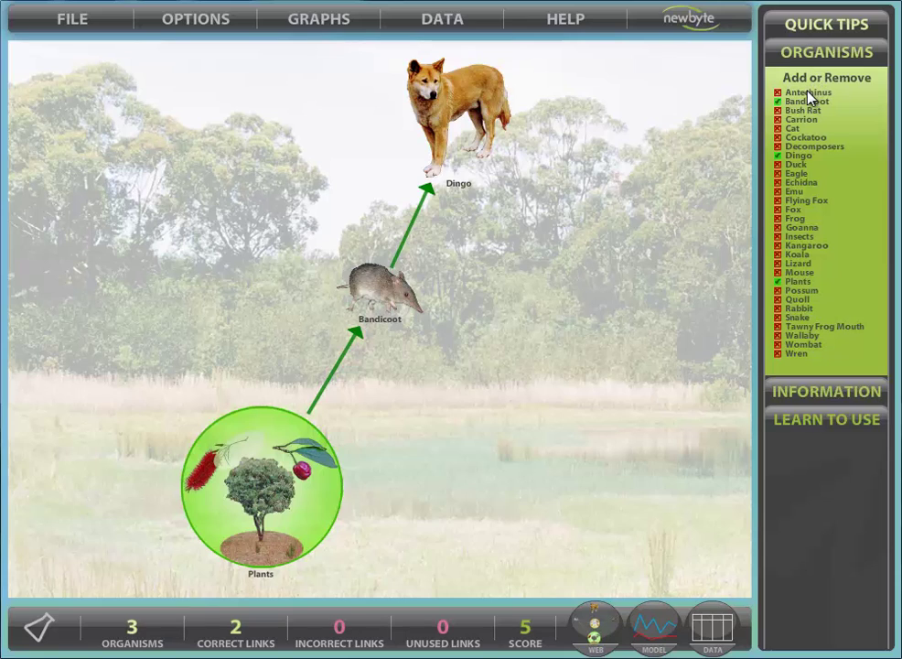
# Add Antechinus, Insects, Wallaby and Wren to the web
pyautogui.click(807, 93)
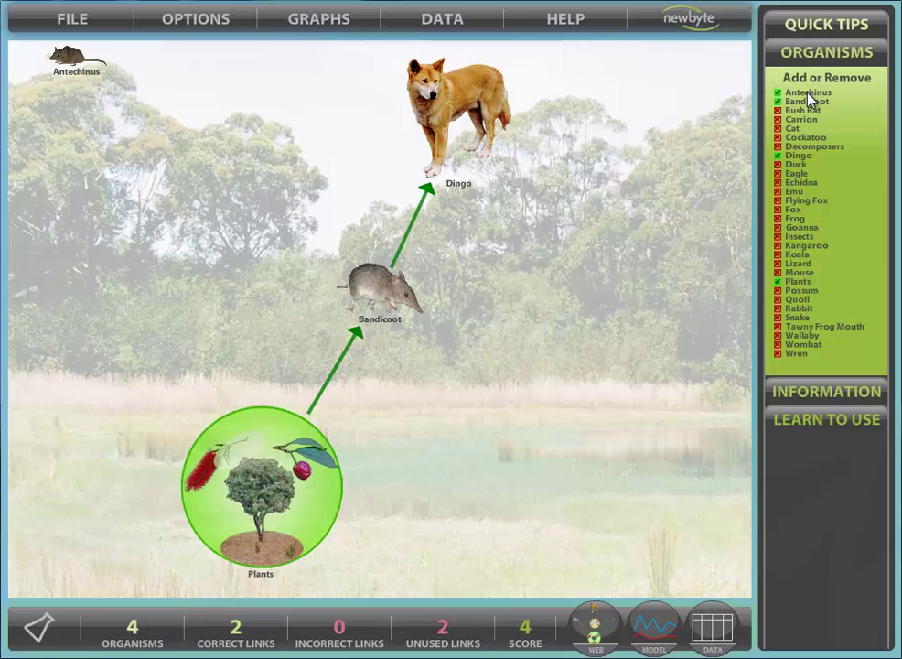
pyautogui.click(808, 237)
pyautogui.click(805, 336)
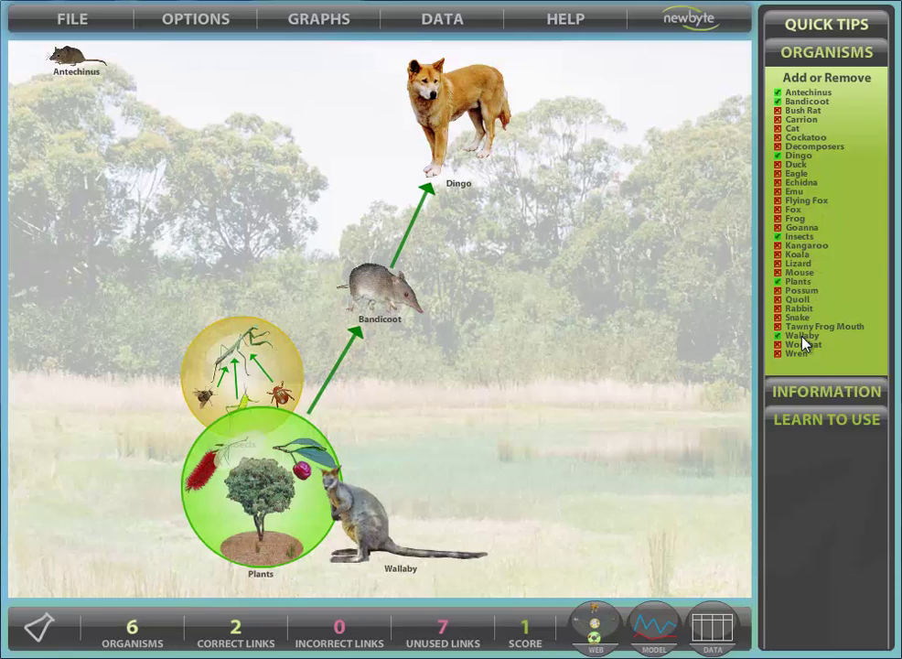
pyautogui.click(795, 354)
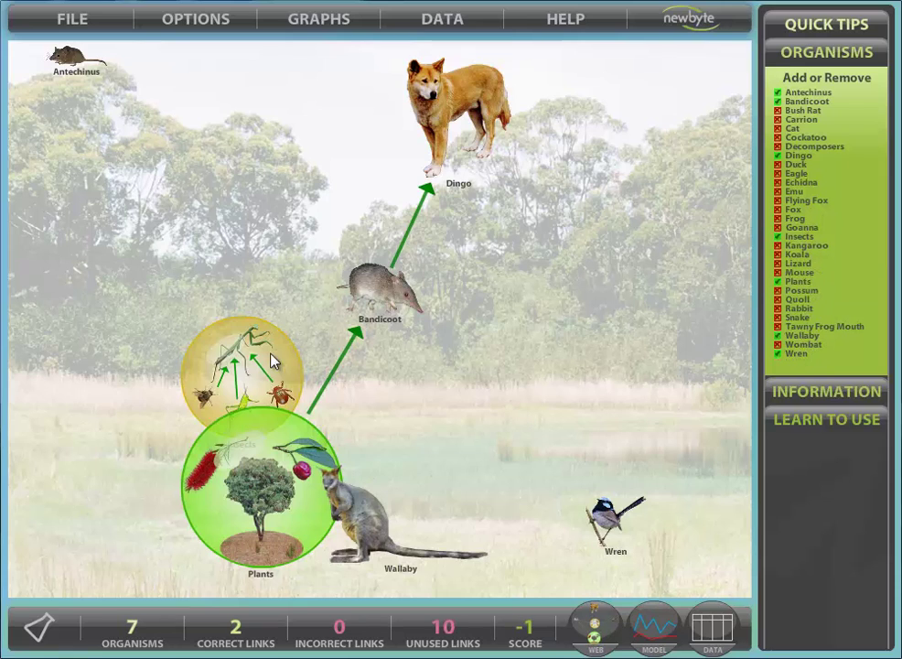
# Spread Insects, Wren, Antechinus and Wallaby to new positions around the scene
pyautogui.moveTo(272, 361); pyautogui.dragTo(647, 340)
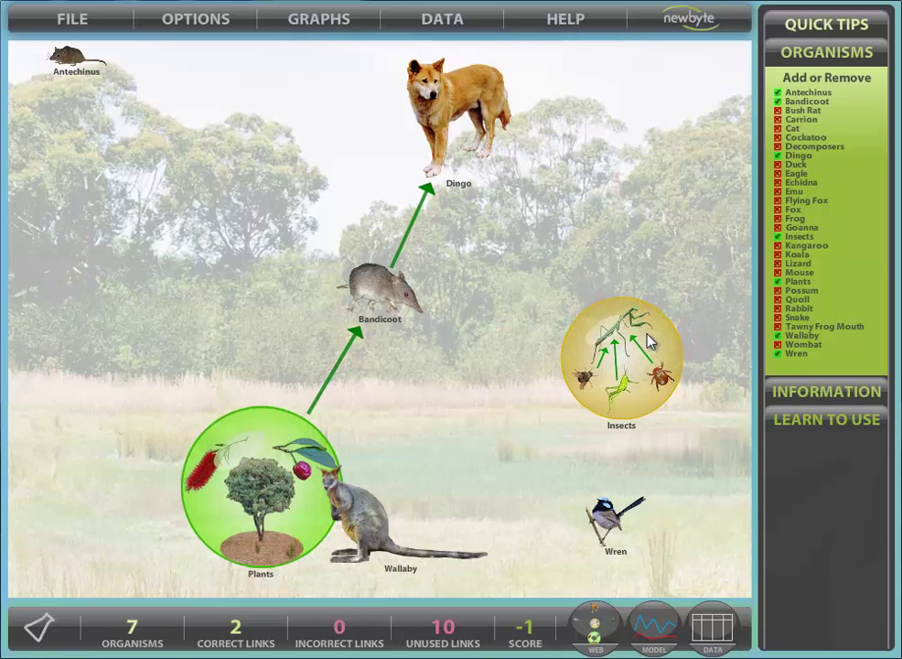
pyautogui.moveTo(605, 509); pyautogui.dragTo(503, 286)
pyautogui.moveTo(56, 53); pyautogui.dragTo(622, 133)
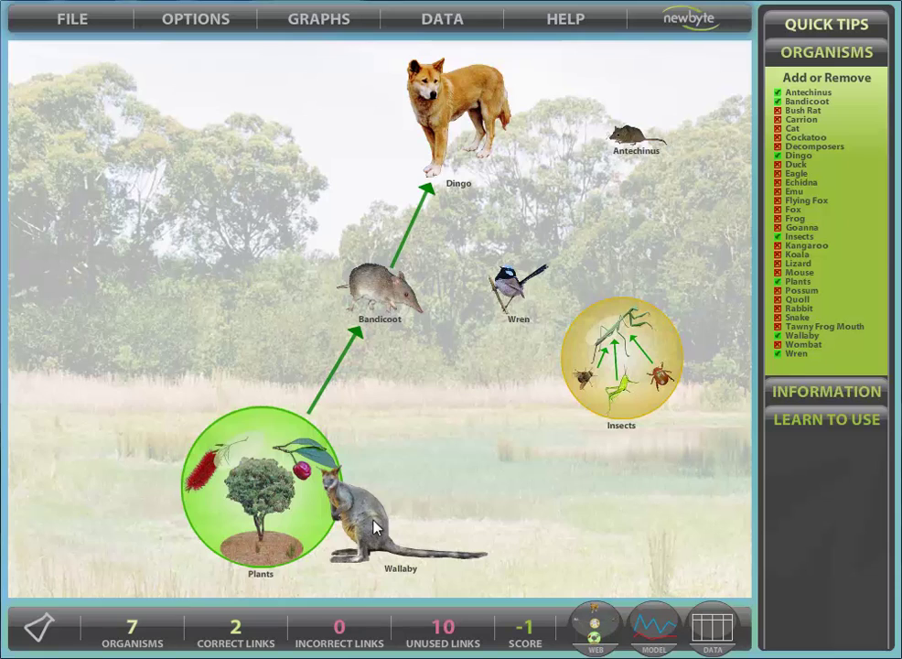
pyautogui.moveTo(374, 528); pyautogui.dragTo(151, 265)
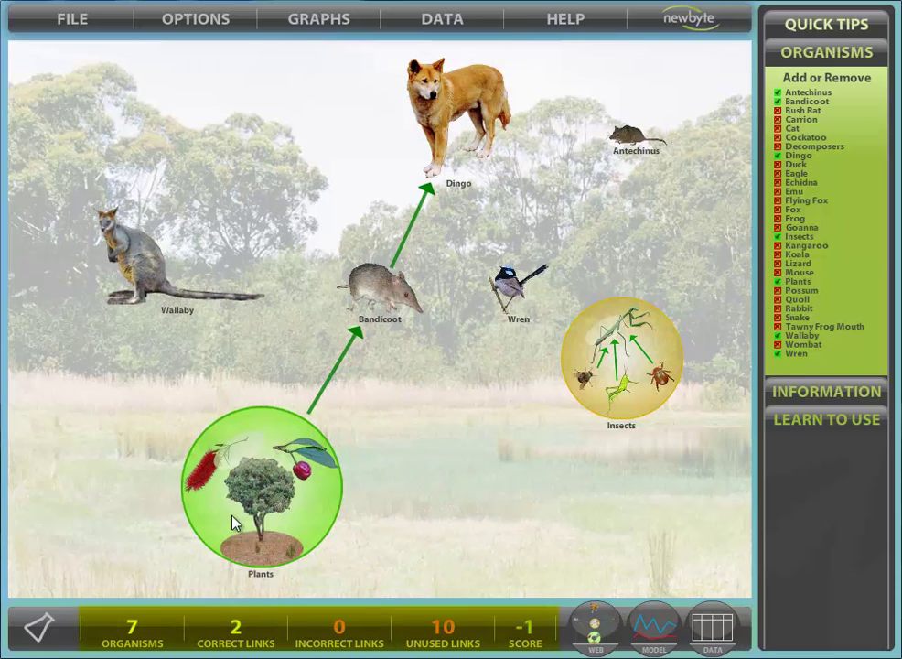
# Link Plants to Wallaby and Insects, and Wallaby to Dingo
pyautogui.click(240, 469)
pyautogui.click(146, 265)
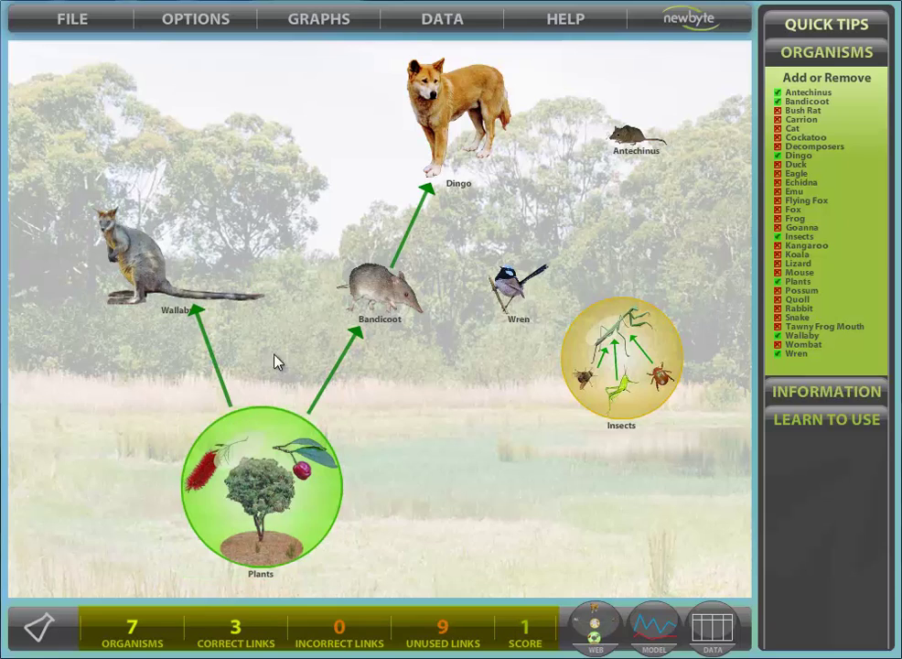
pyautogui.click(298, 446)
pyautogui.click(625, 358)
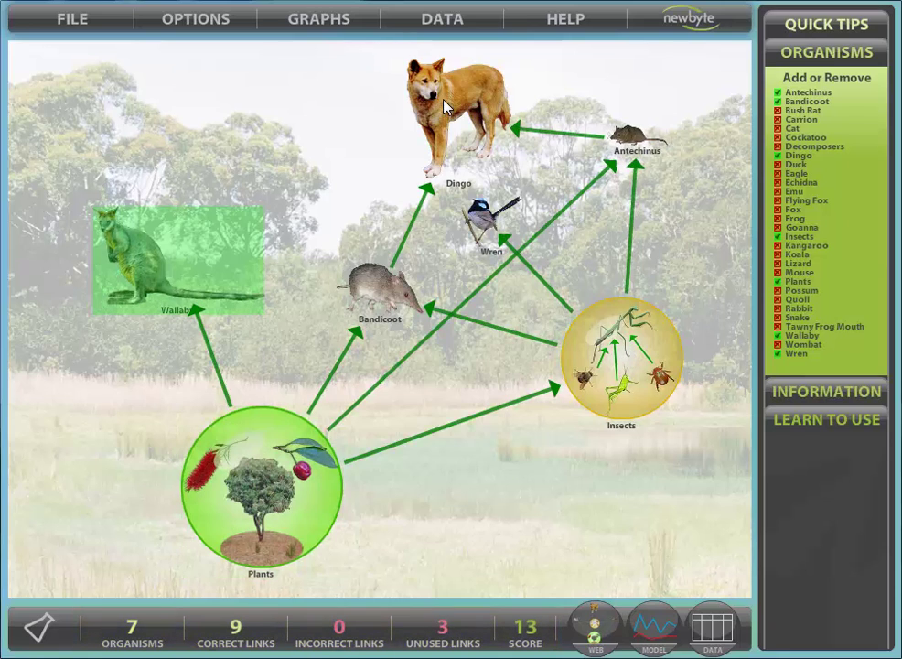
pyautogui.click(446, 106)
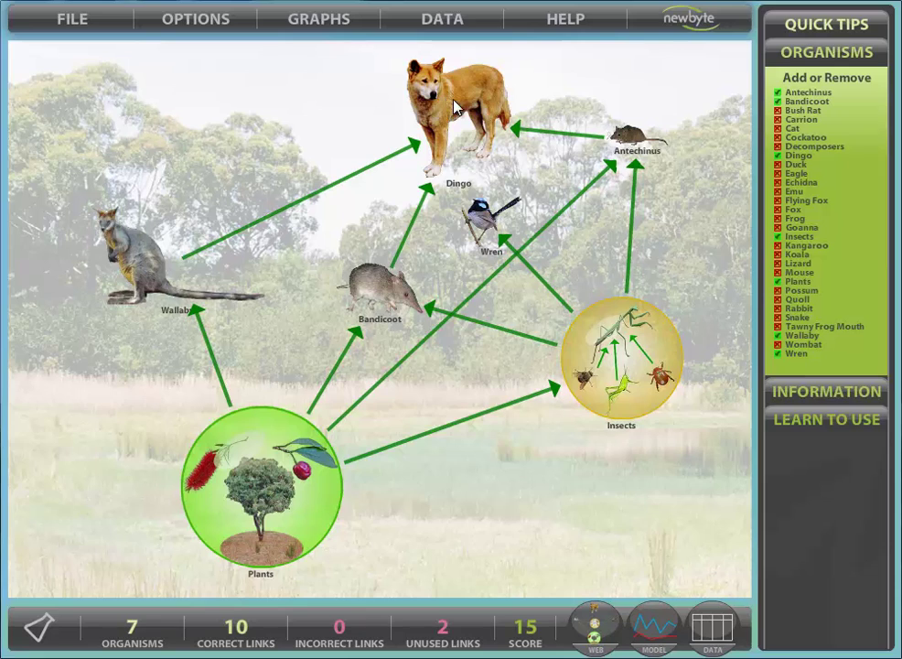
# Move the Wren toward the Dingo, link Wren→Dingo, and read the Antechinus information
pyautogui.moveTo(485, 224); pyautogui.dragTo(527, 207)
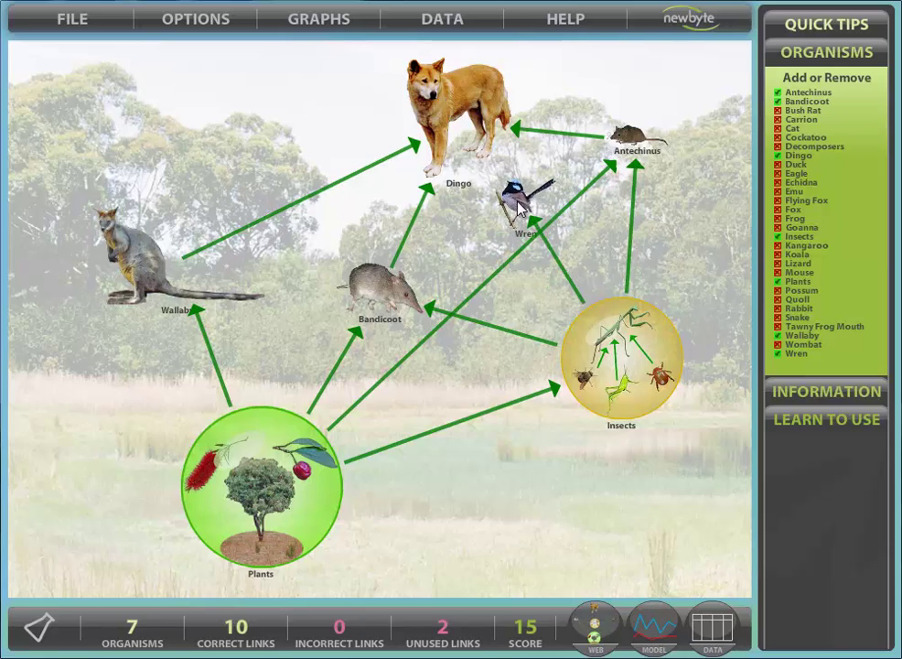
pyautogui.click(527, 207)
pyautogui.click(458, 99)
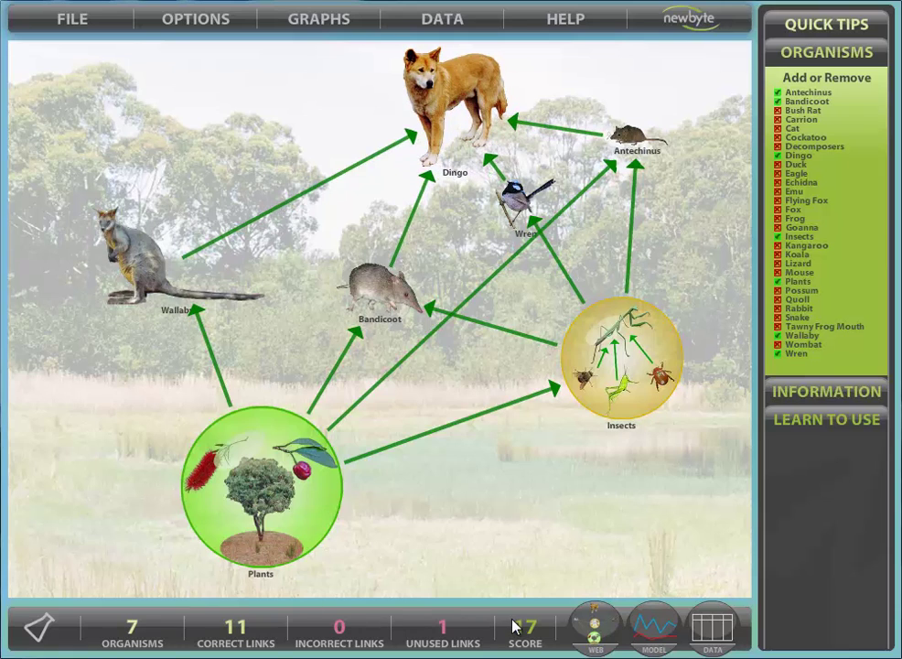
pyautogui.click(860, 395)
pyautogui.click(642, 329)
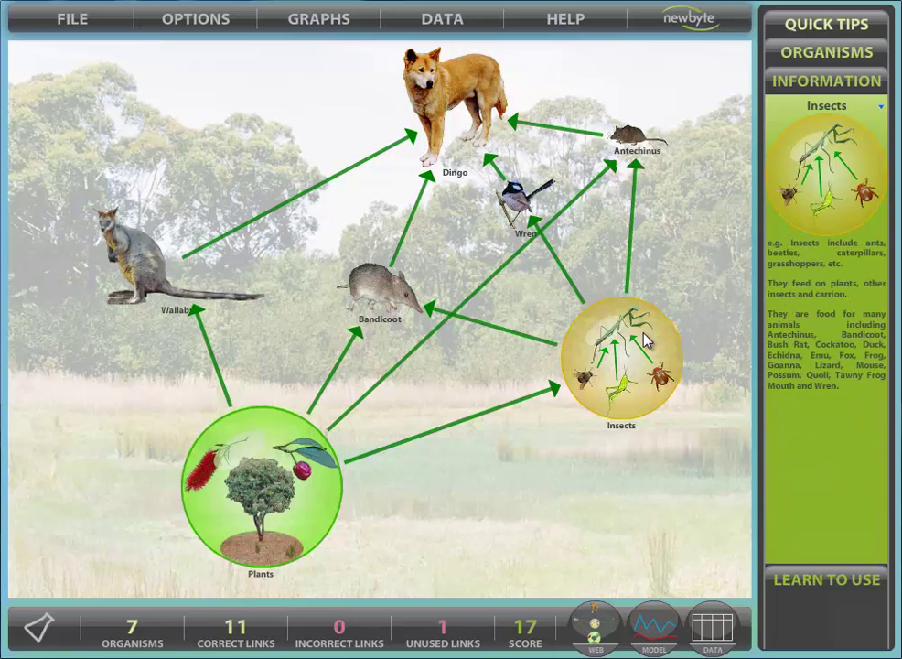
pyautogui.click(631, 137)
pyautogui.click(519, 196)
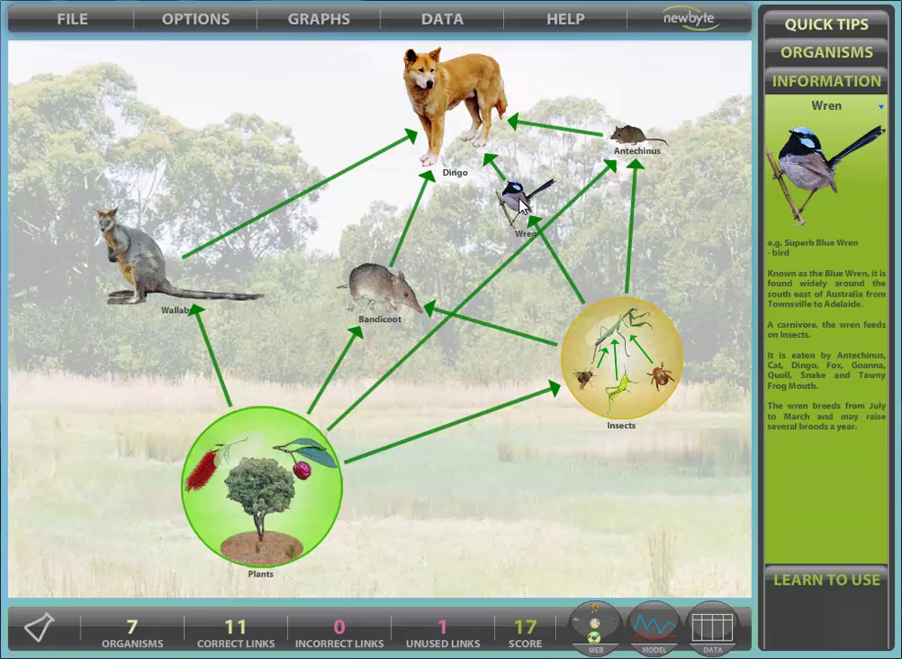
pyautogui.click(387, 294)
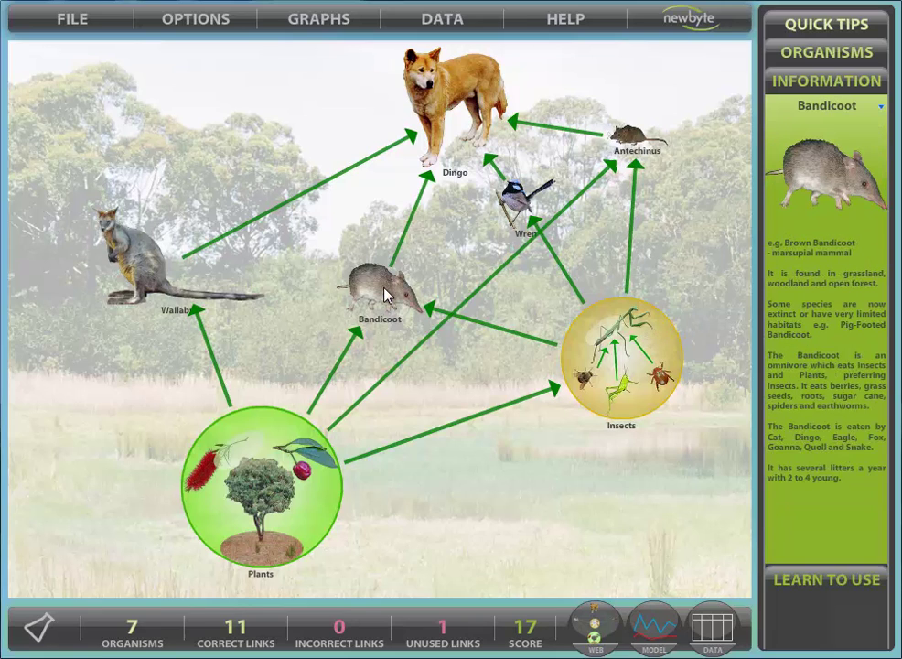
pyautogui.click(200, 30)
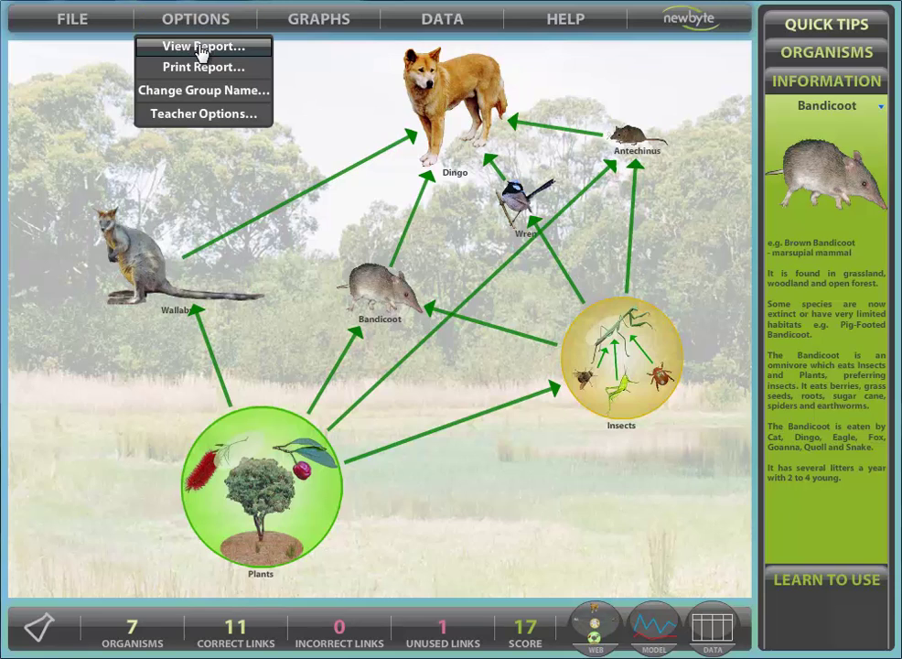
pyautogui.click(202, 46)
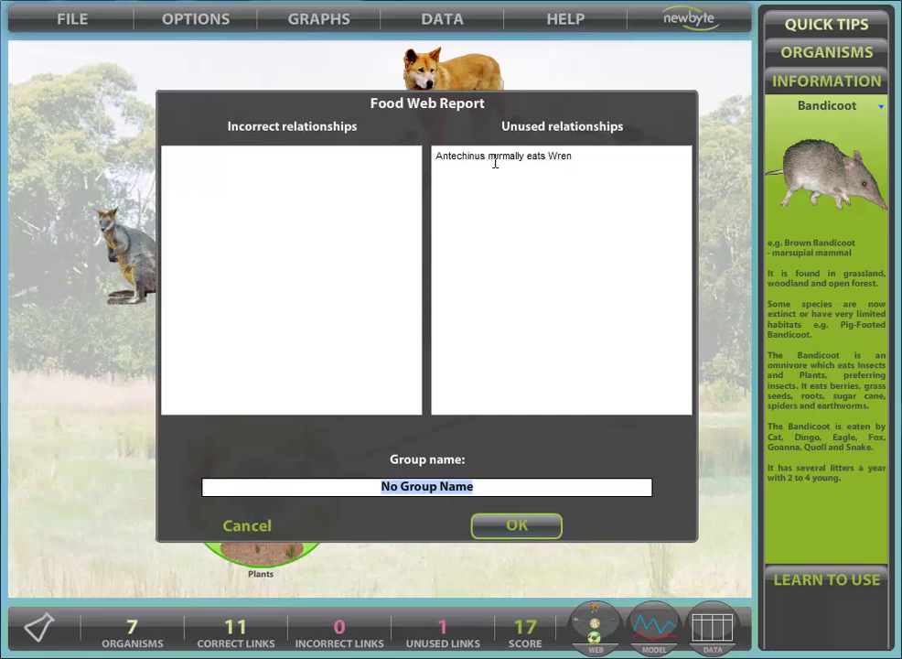
pyautogui.click(548, 528)
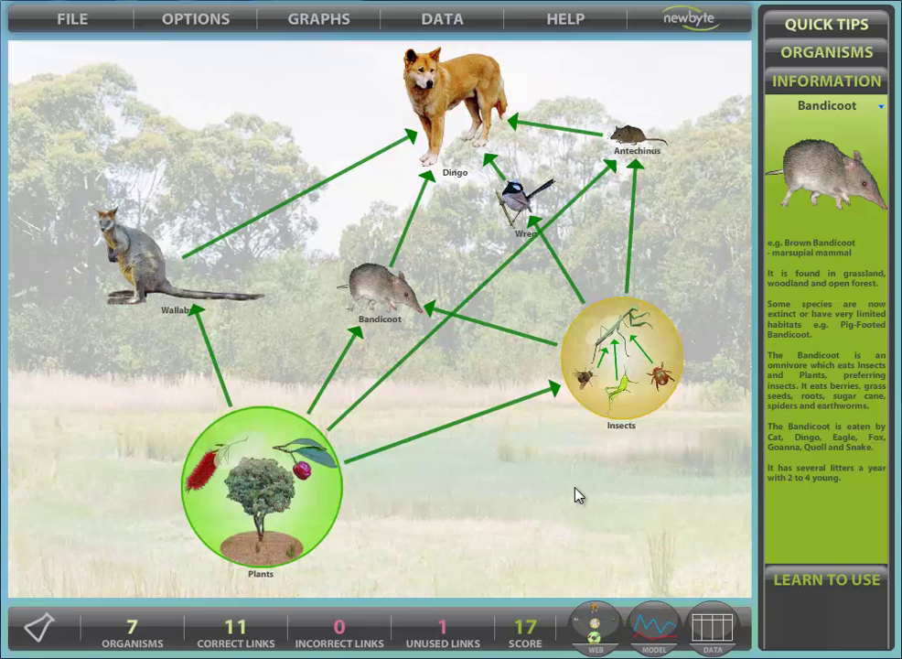
# Draw the Wren→Antechinus feeding link and nudge the Wren slightly left
pyautogui.moveTo(518, 204)
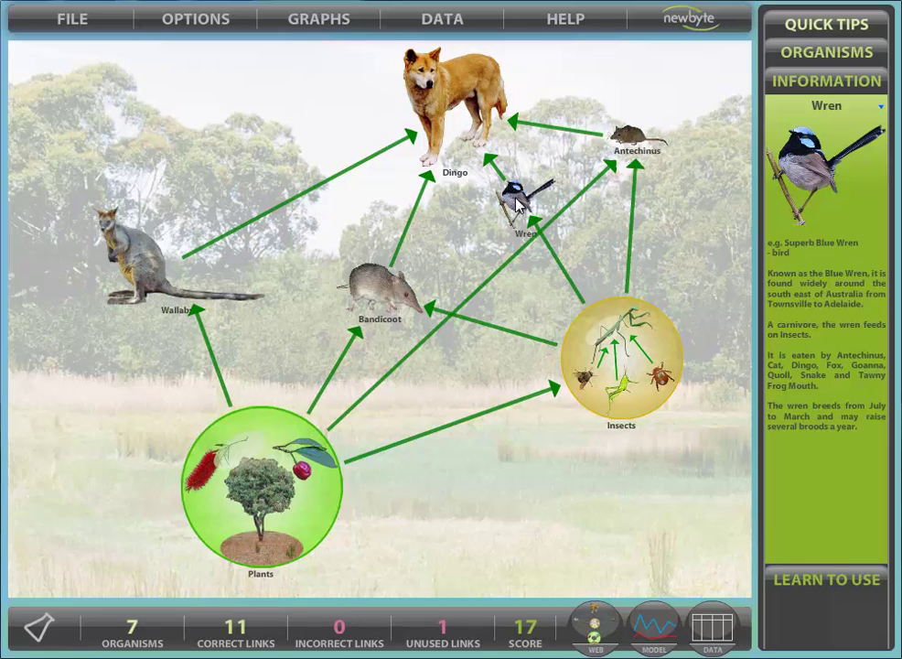
pyautogui.click(518, 205)
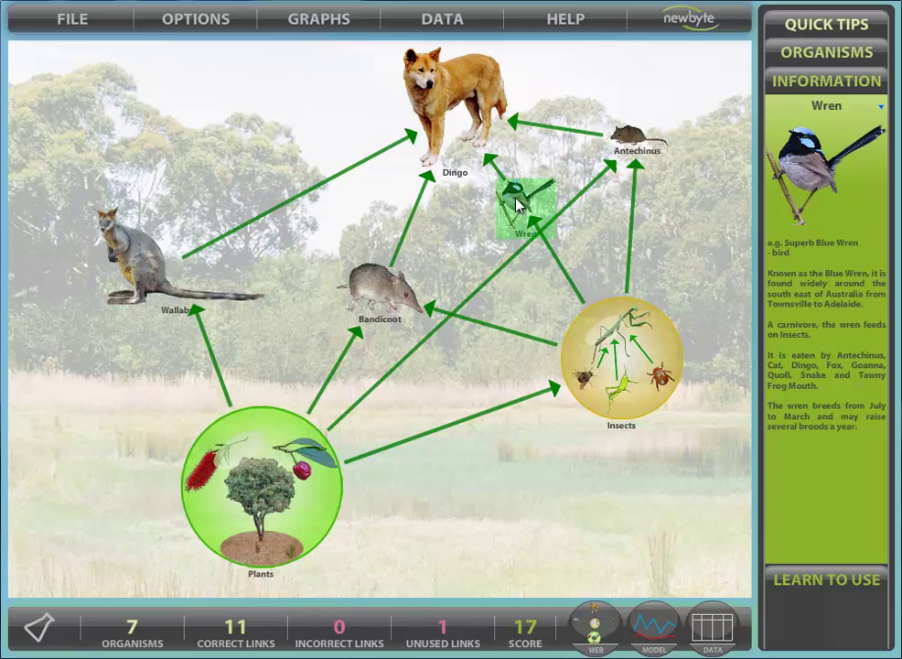
pyautogui.click(622, 140)
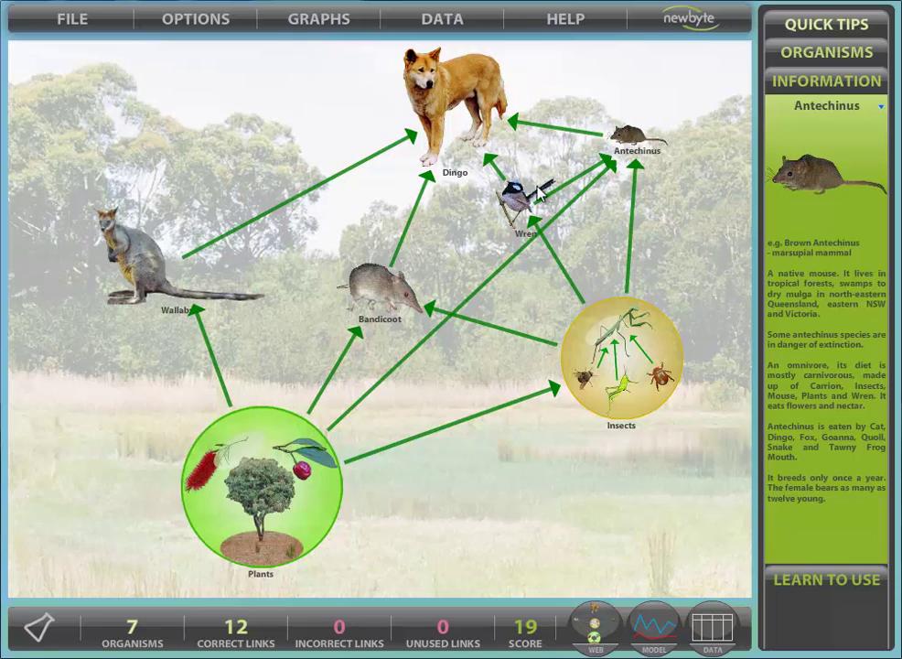
pyautogui.moveTo(537, 184)
pyautogui.moveTo(537, 184); pyautogui.dragTo(497, 198)
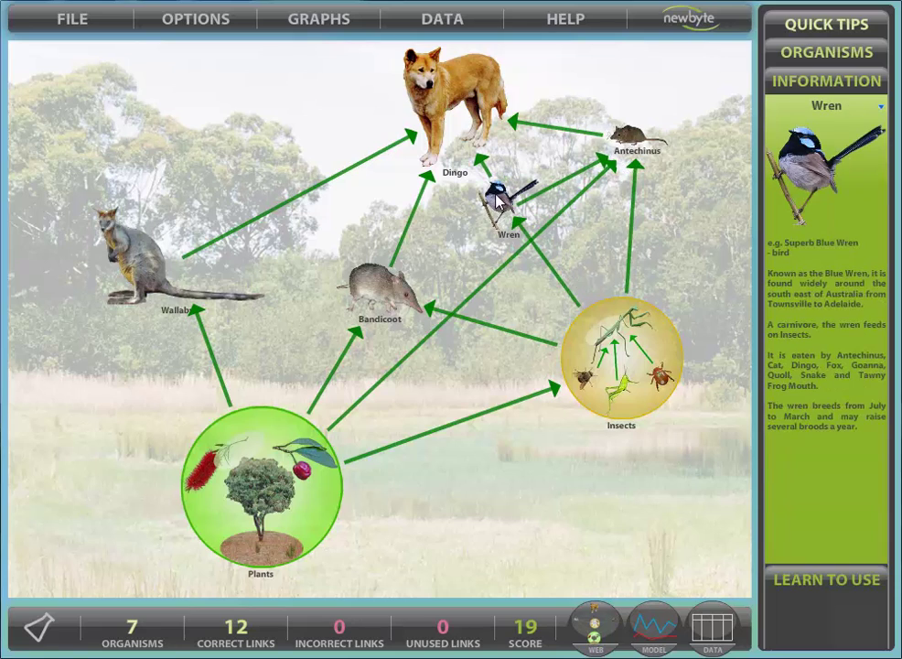
# Run a new 25-year population model, then restart it and run again
pyautogui.click(660, 640)
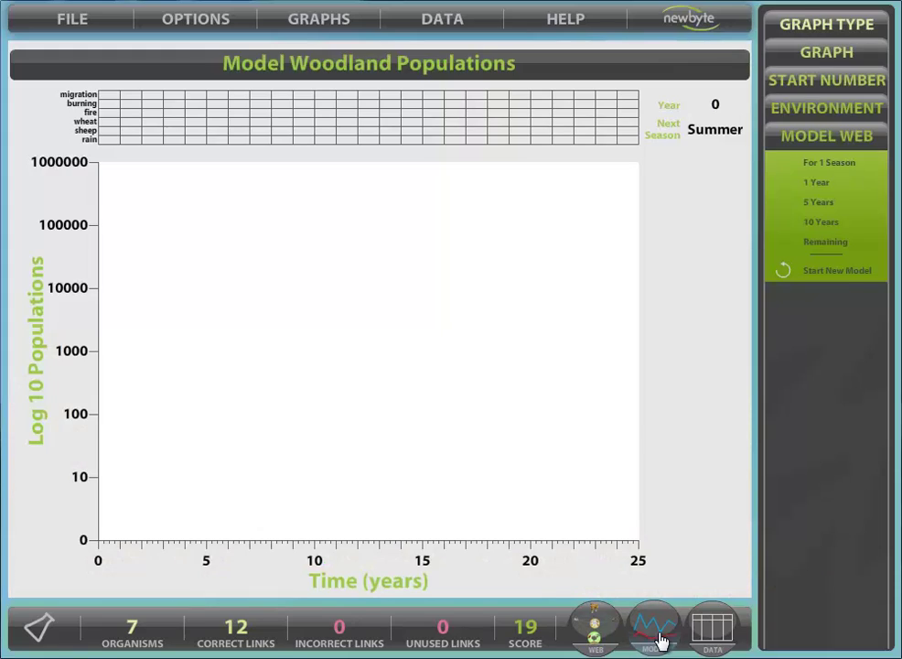
pyautogui.click(840, 271)
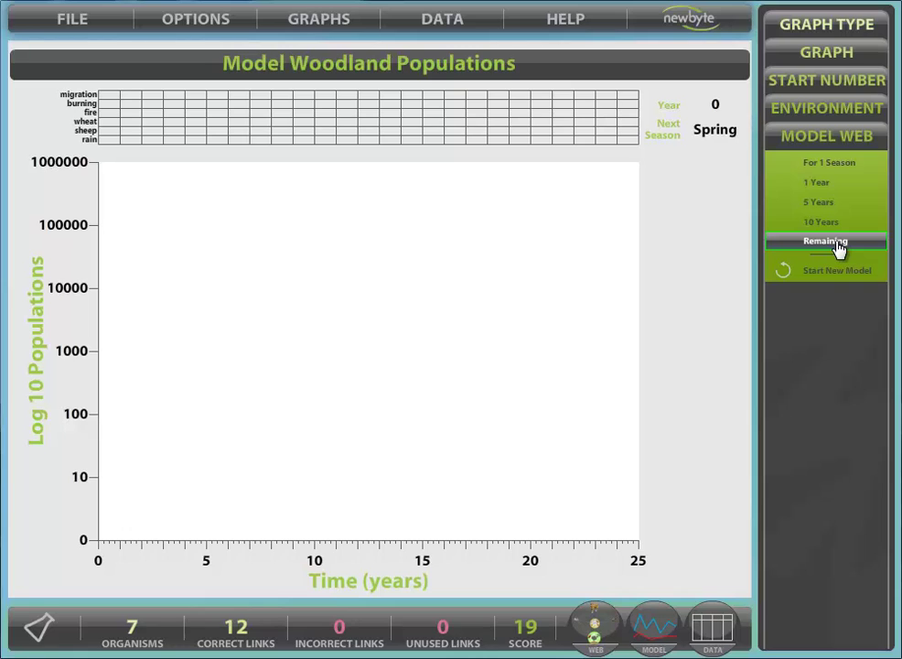
pyautogui.click(835, 243)
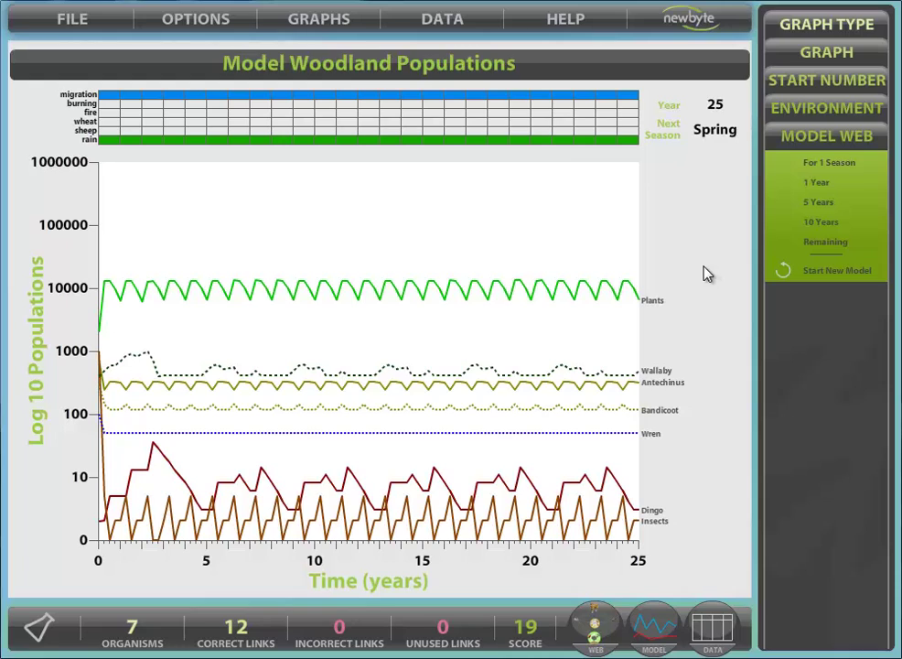
pyautogui.click(823, 272)
pyautogui.click(834, 247)
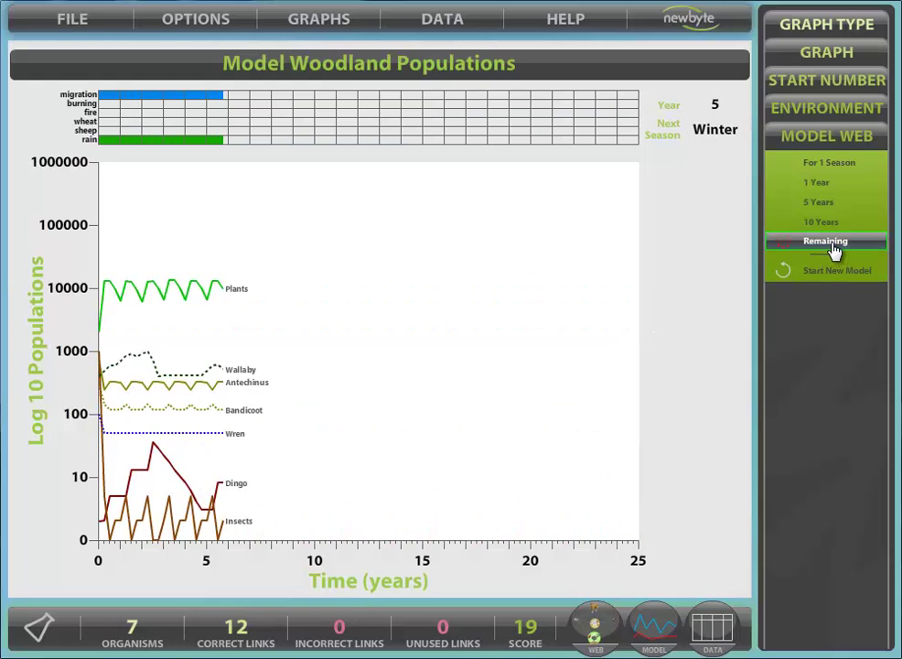
# Add the Kangaroo above the Wallaby and link Plants as its food
pyautogui.click(599, 628)
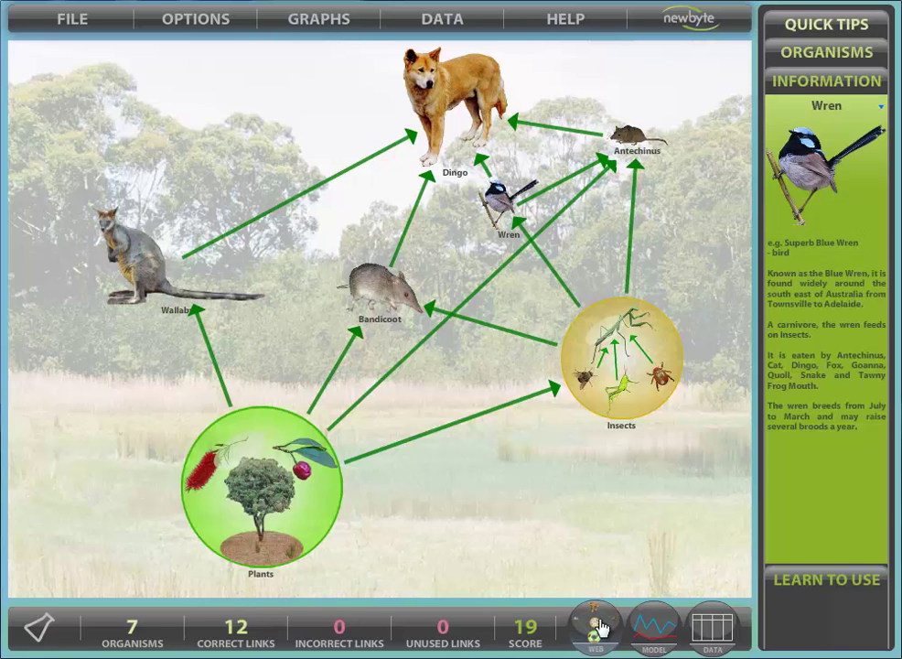
pyautogui.click(812, 57)
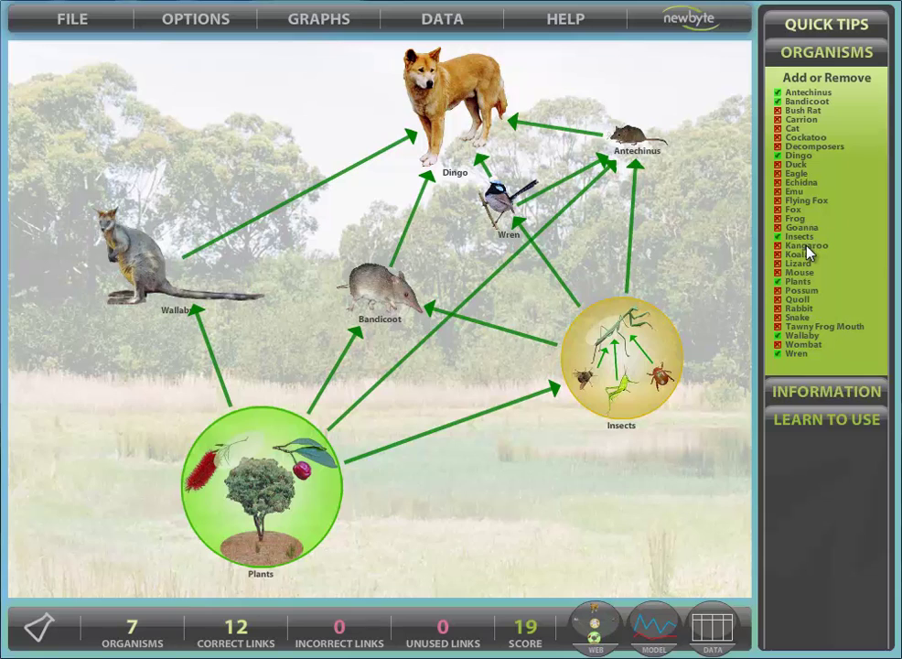
pyautogui.click(779, 245)
pyautogui.moveTo(402, 393); pyautogui.dragTo(188, 142)
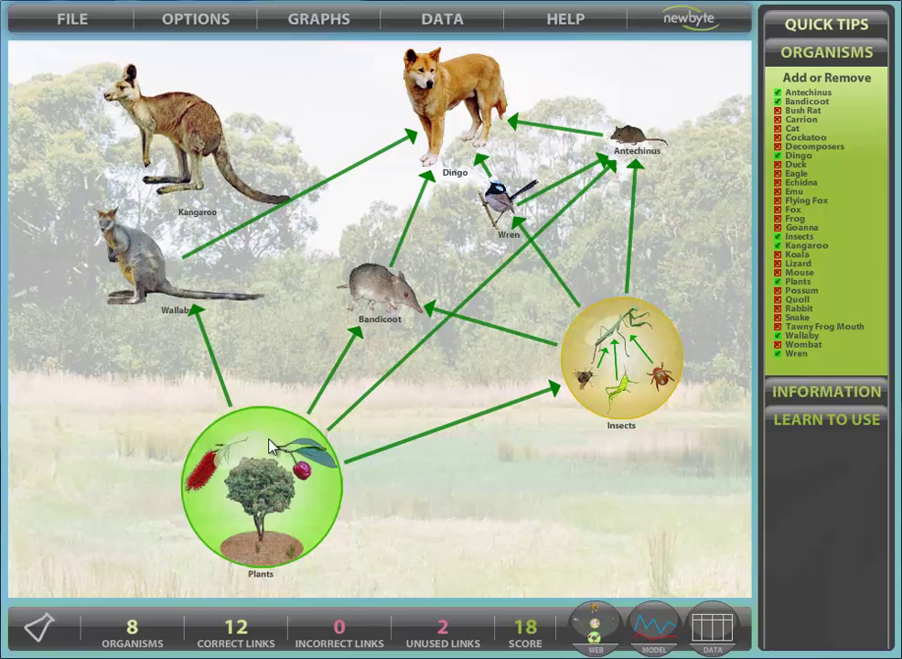
pyautogui.moveTo(271, 445); pyautogui.dragTo(453, 105)
pyautogui.click(653, 629)
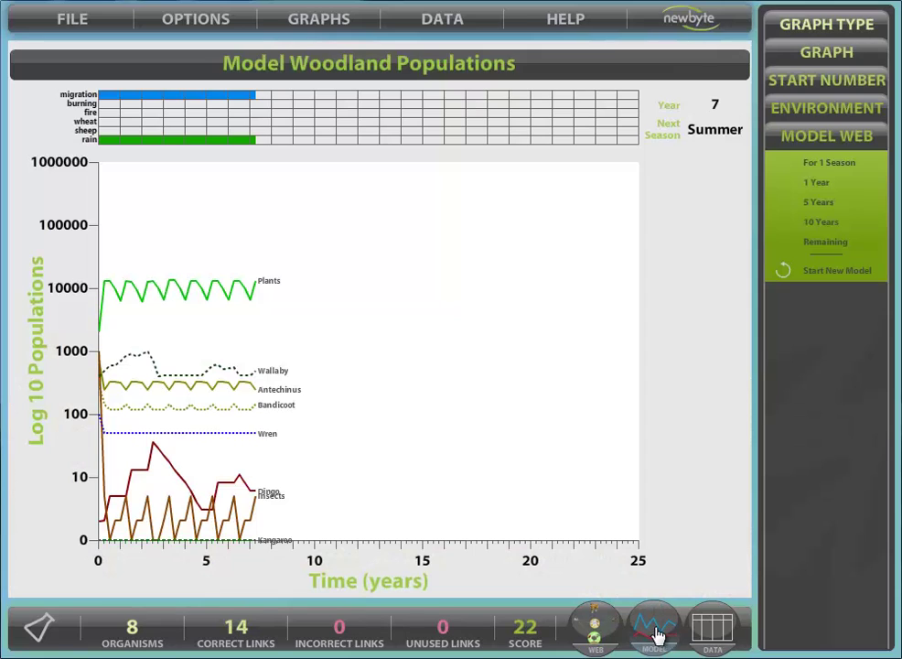
# Run the model through to Year 25 and bring up the Environment options
pyautogui.click(838, 243)
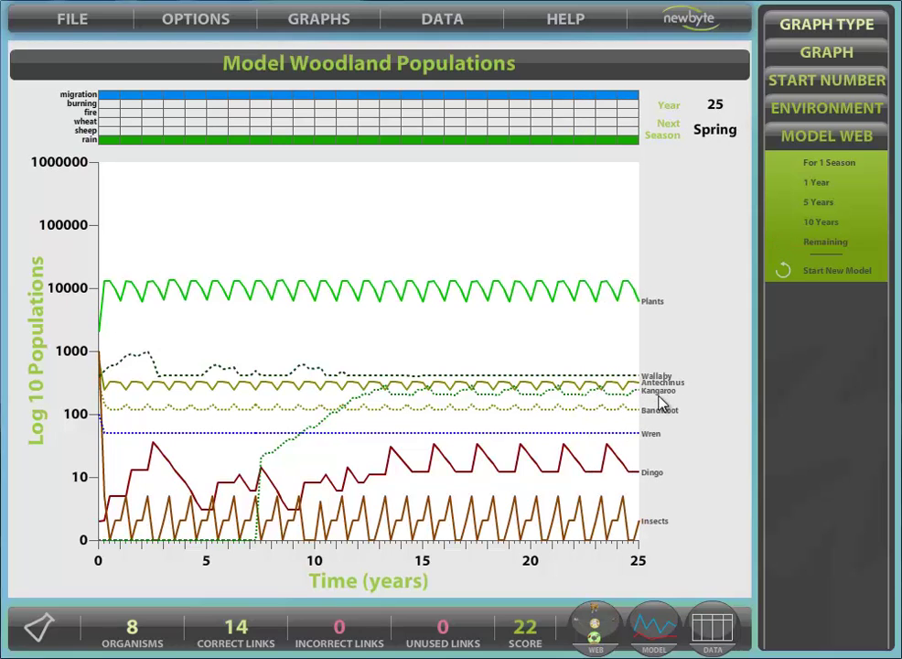
pyautogui.click(801, 110)
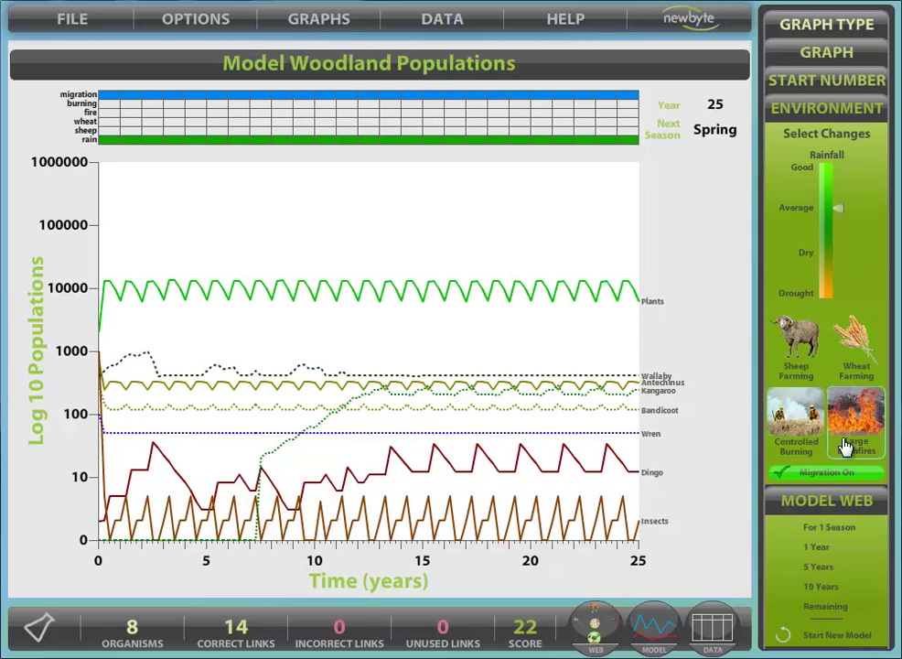
# Hide Antechinus, Bandicoot, Dingo, Insects and Kangaroo from the graph, leaving Plants, Wallaby and Wren
pyautogui.click(831, 88)
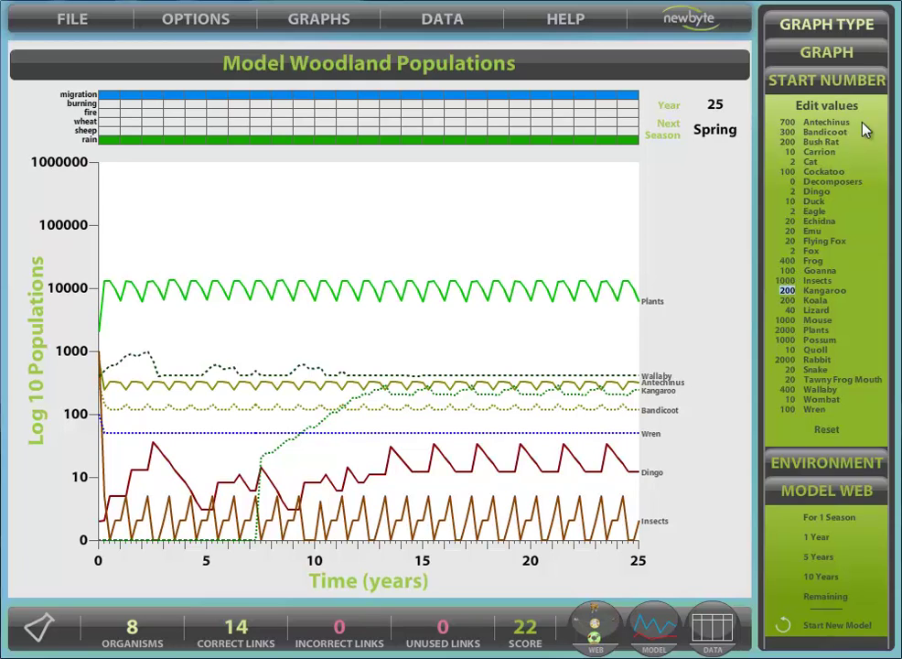
pyautogui.click(853, 57)
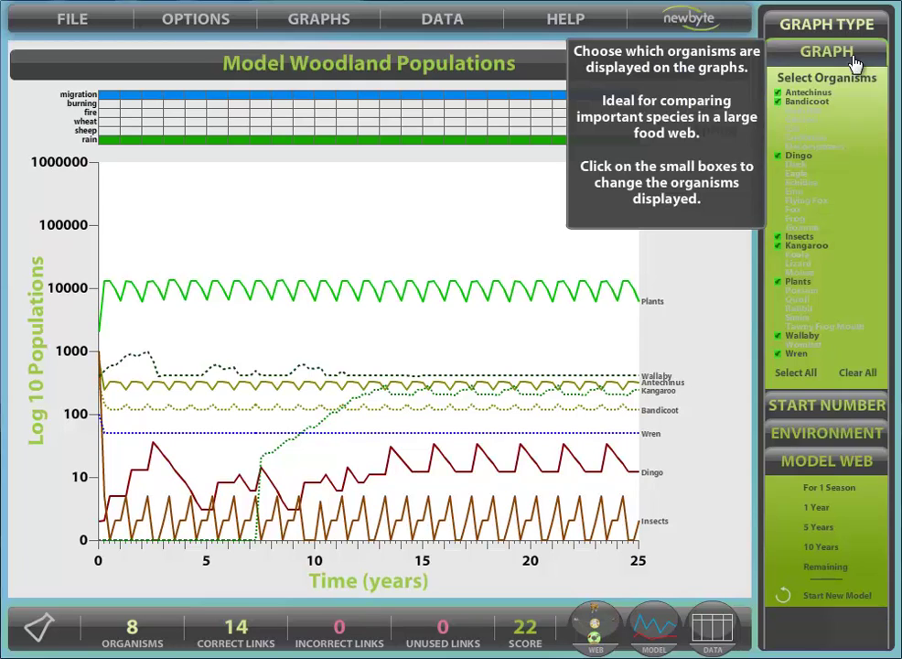
pyautogui.click(777, 93)
pyautogui.click(778, 102)
pyautogui.click(784, 158)
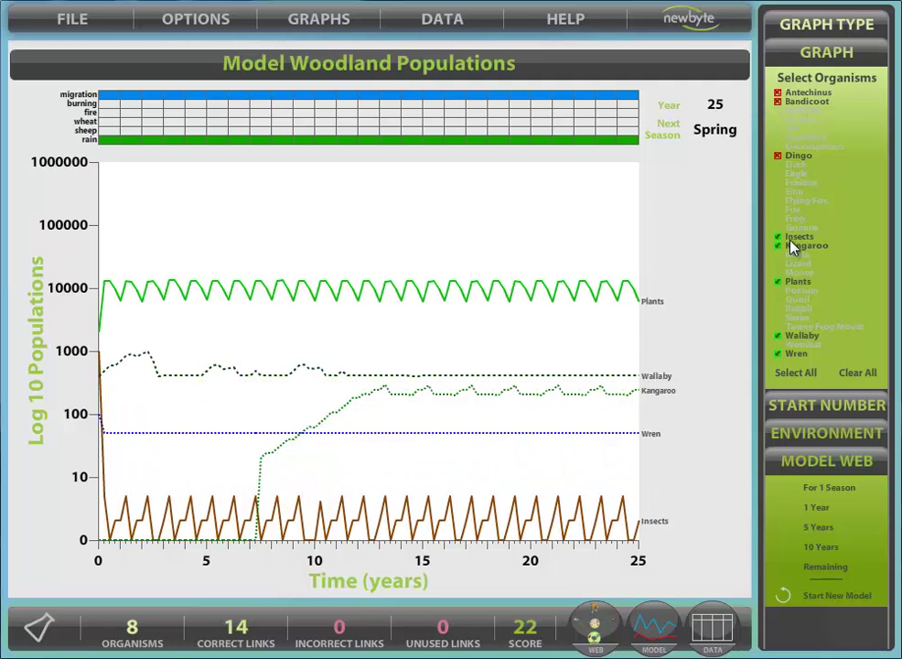
pyautogui.click(794, 238)
pyautogui.click(797, 247)
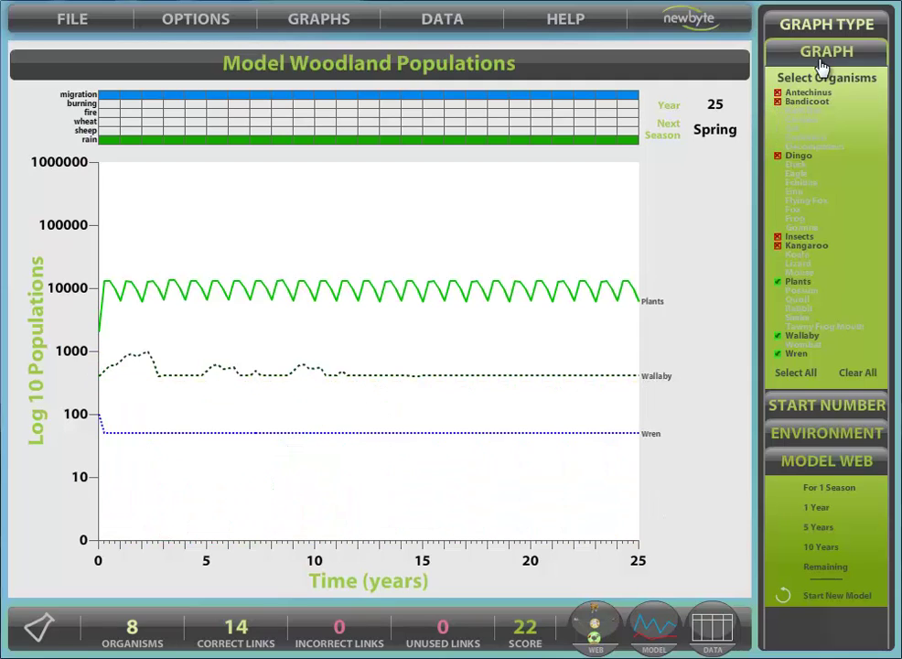
pyautogui.click(826, 25)
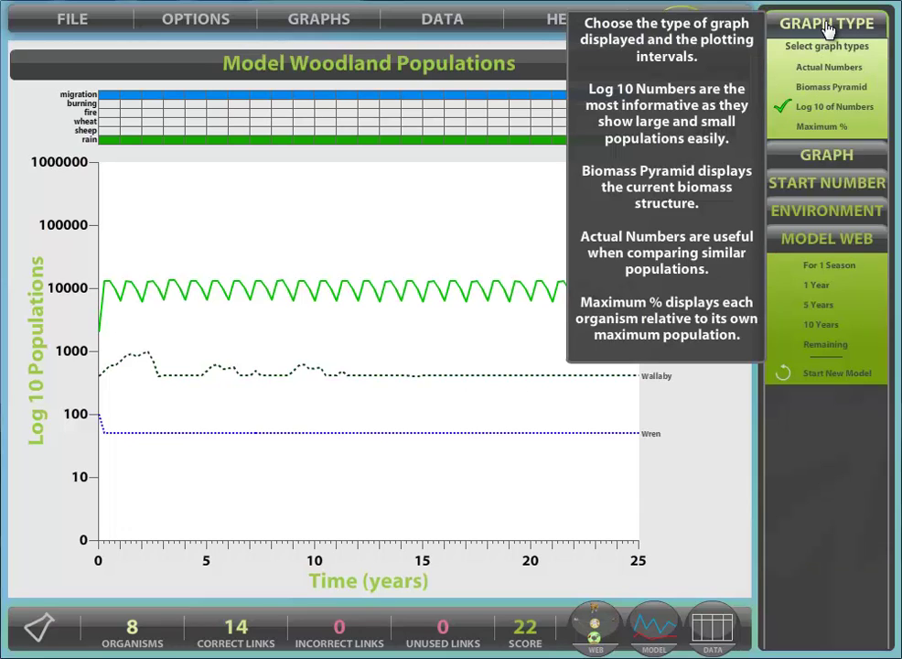
# Switch the graph type to Biomass Pyramid, then start a new model and run the remaining years
pyautogui.click(824, 89)
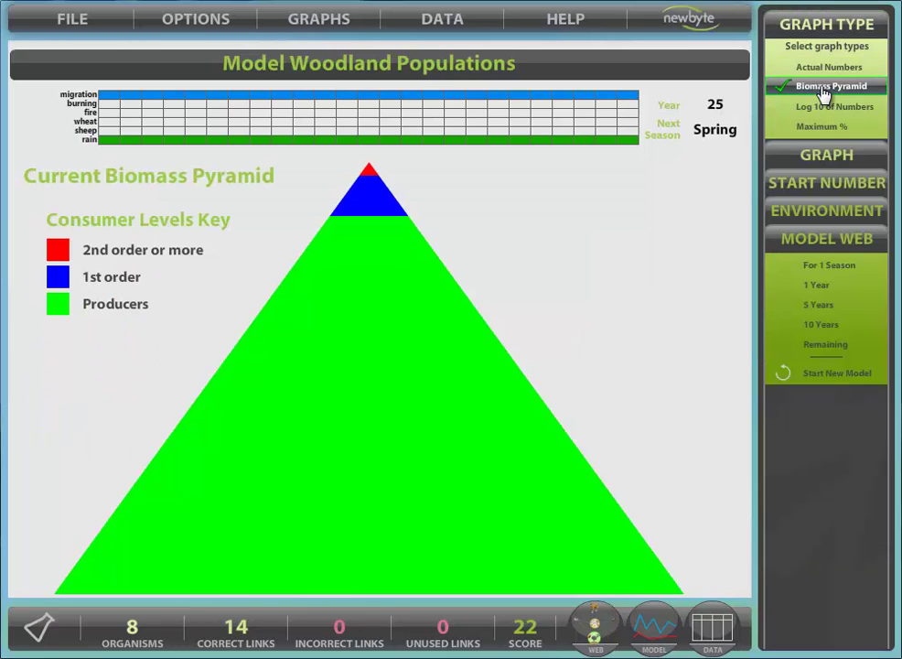
pyautogui.click(826, 370)
pyautogui.click(825, 347)
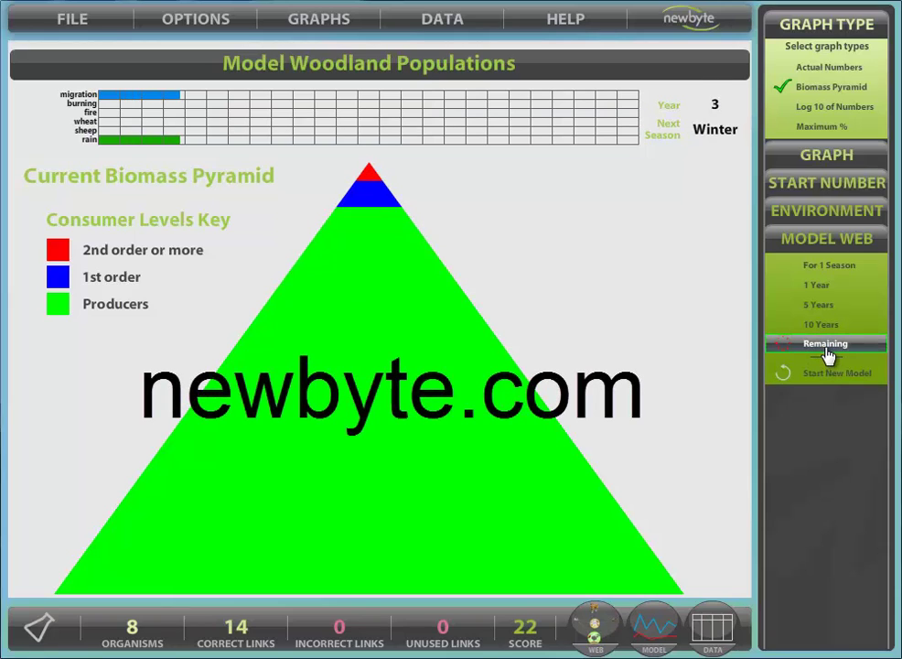